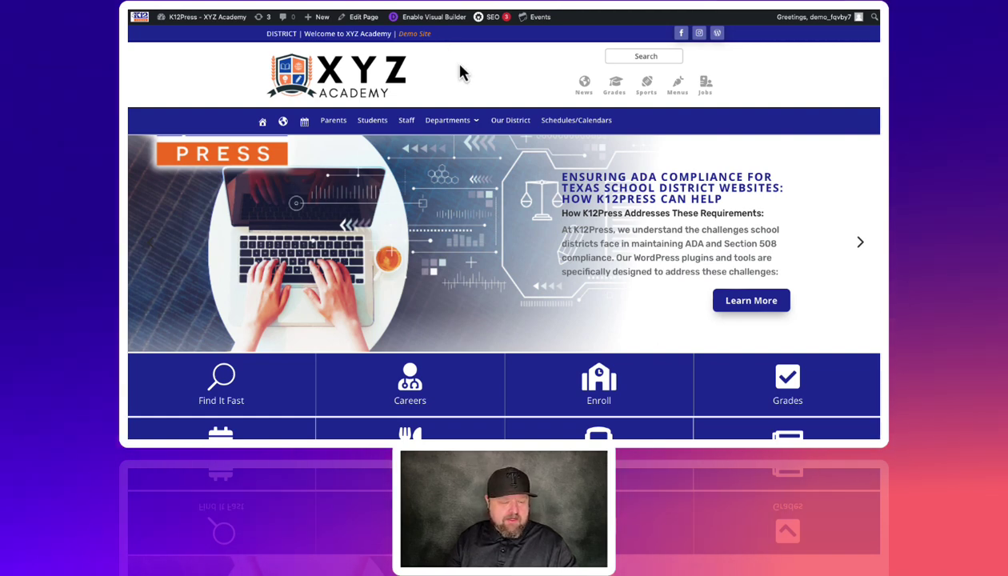
Enable the Visual Builder on the homepage and survey the page from the slider down to the XYZ News & Activities heading.
{"action": "left_click", "coordinate": [419, 20]}
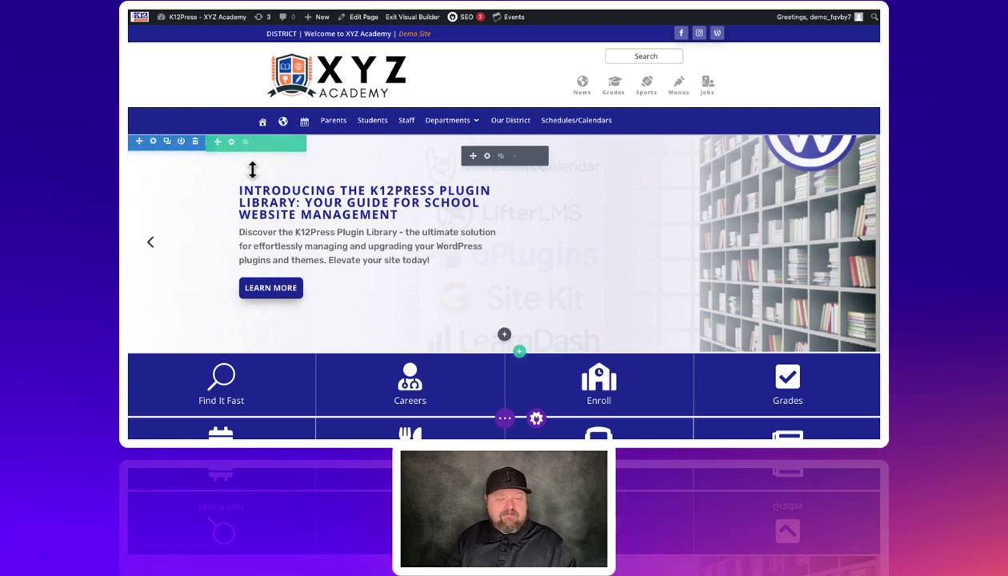
{"action": "scroll", "coordinate": [252, 170], "scroll_direction": "down", "scroll_amount": 1}
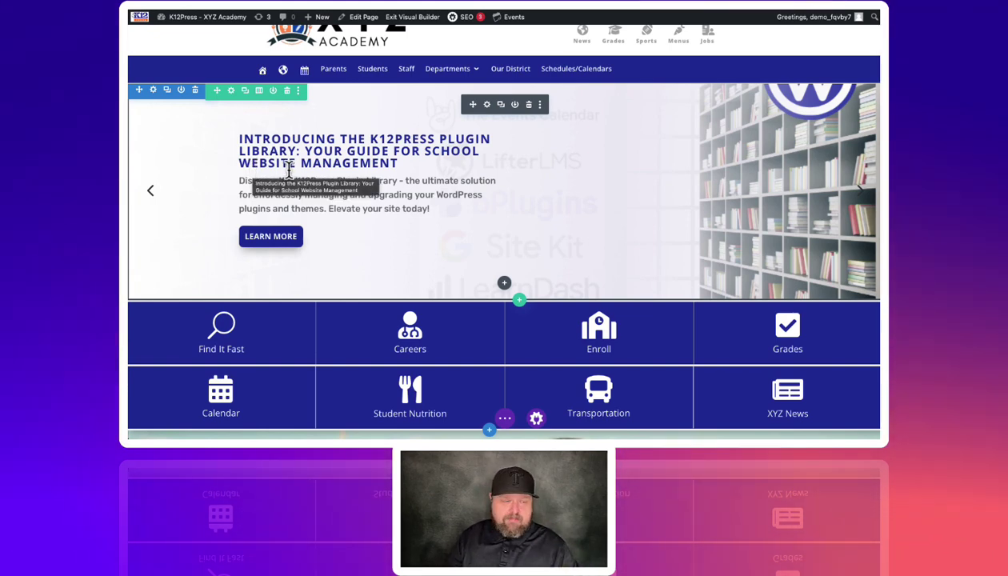
{"action": "scroll", "coordinate": [290, 170], "scroll_direction": "down", "scroll_amount": 5}
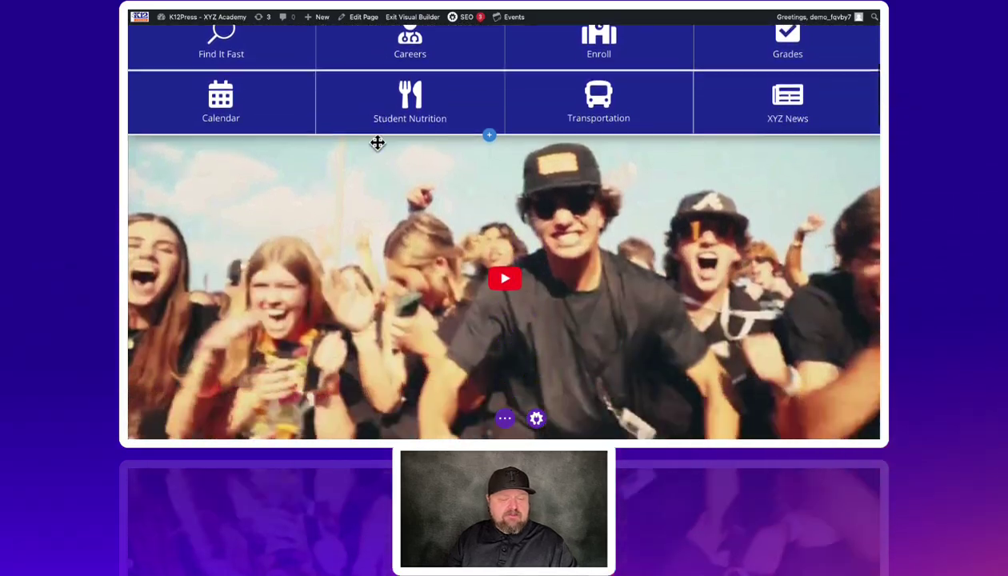
{"action": "scroll", "coordinate": [377, 143], "scroll_direction": "down", "scroll_amount": 12}
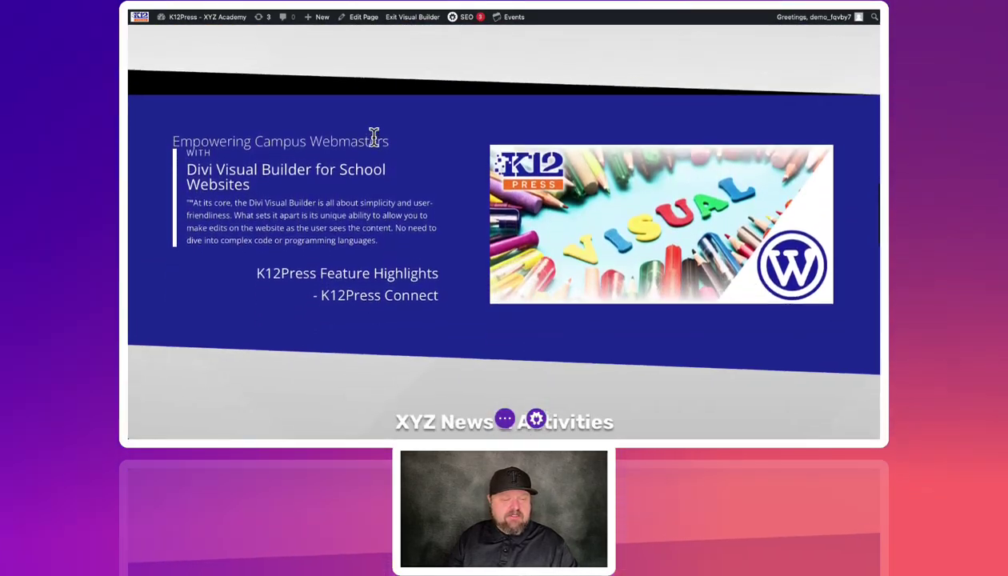
{"action": "scroll", "coordinate": [373, 137], "scroll_direction": "down", "scroll_amount": 5}
{"action": "scroll", "coordinate": [330, 155], "scroll_direction": "up", "scroll_amount": 15}
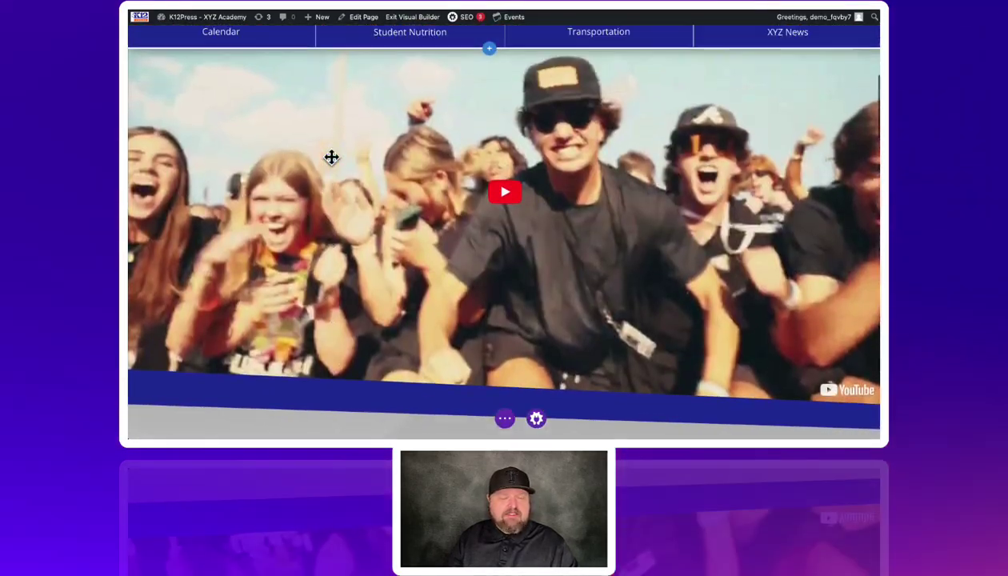
{"action": "scroll", "coordinate": [331, 156], "scroll_direction": "up", "scroll_amount": 10}
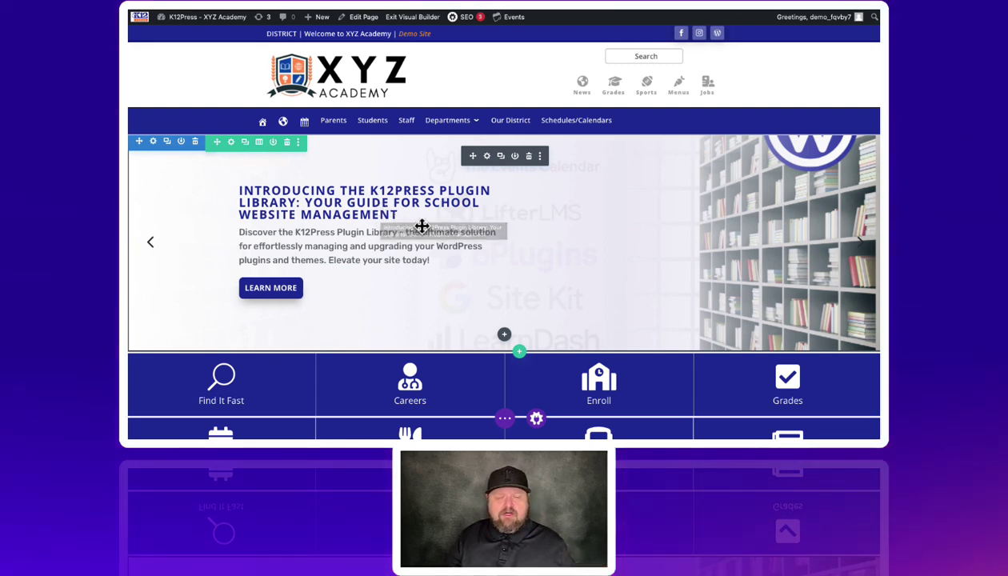
Examine the homepage's slider, its two rows of icon buttons and the video section below them.
{"action": "scroll", "coordinate": [421, 226], "scroll_direction": "down", "scroll_amount": 1}
{"action": "scroll", "coordinate": [418, 222], "scroll_direction": "down", "scroll_amount": 1}
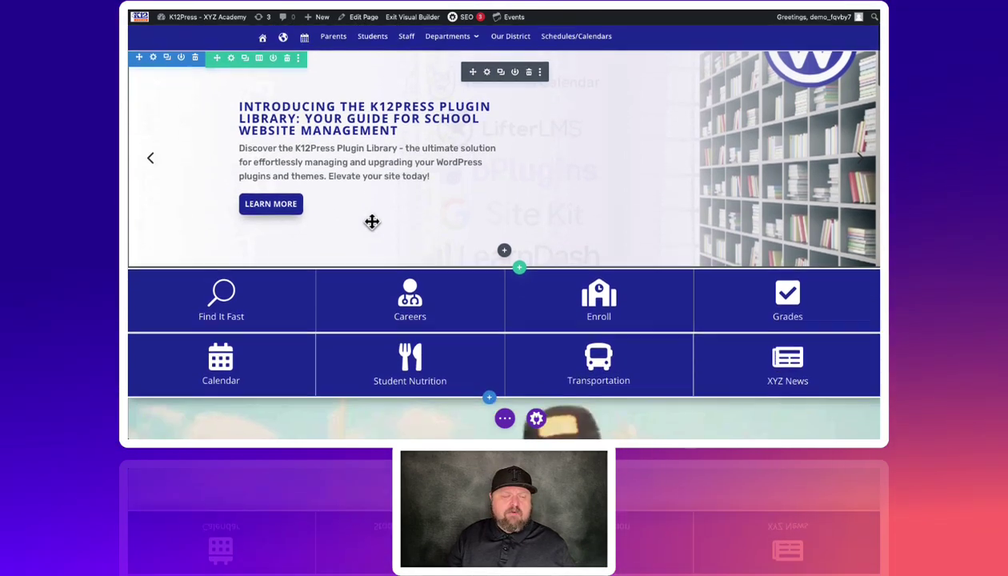
{"action": "scroll", "coordinate": [189, 288], "scroll_direction": "down", "scroll_amount": 3}
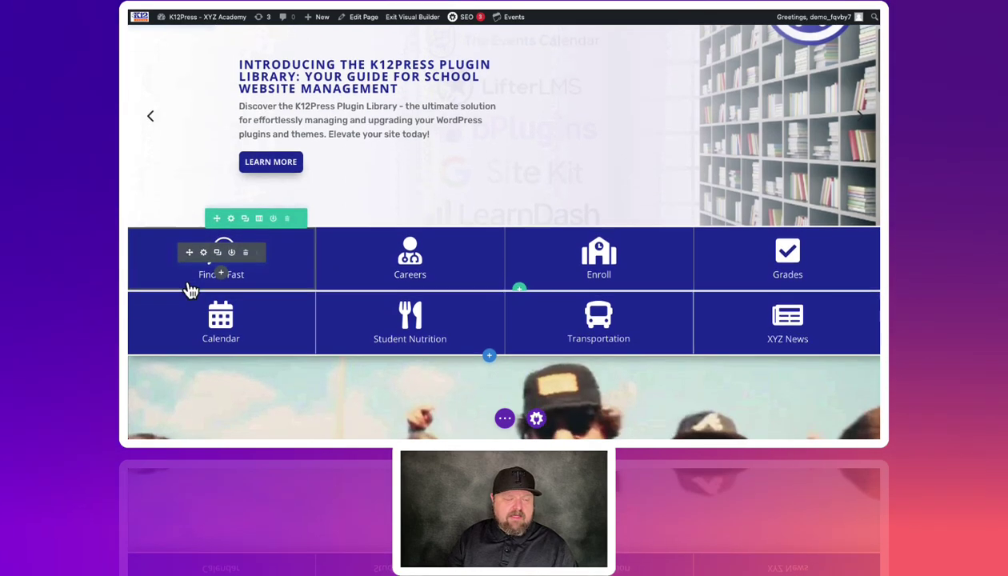
{"action": "scroll", "coordinate": [250, 297], "scroll_direction": "down", "scroll_amount": 5}
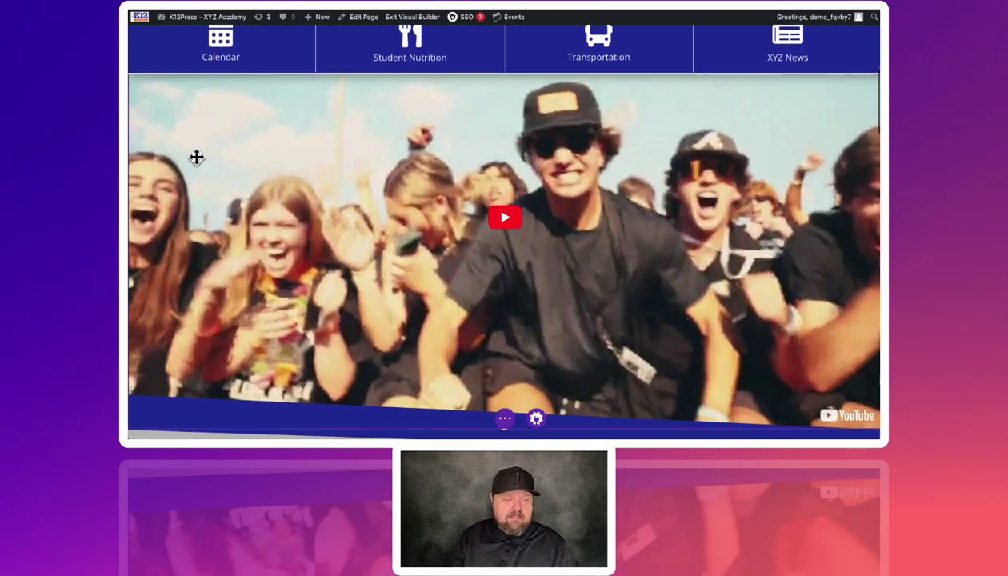
{"action": "scroll", "coordinate": [228, 158], "scroll_direction": "down", "scroll_amount": 5}
{"action": "scroll", "coordinate": [229, 158], "scroll_direction": "up", "scroll_amount": 5}
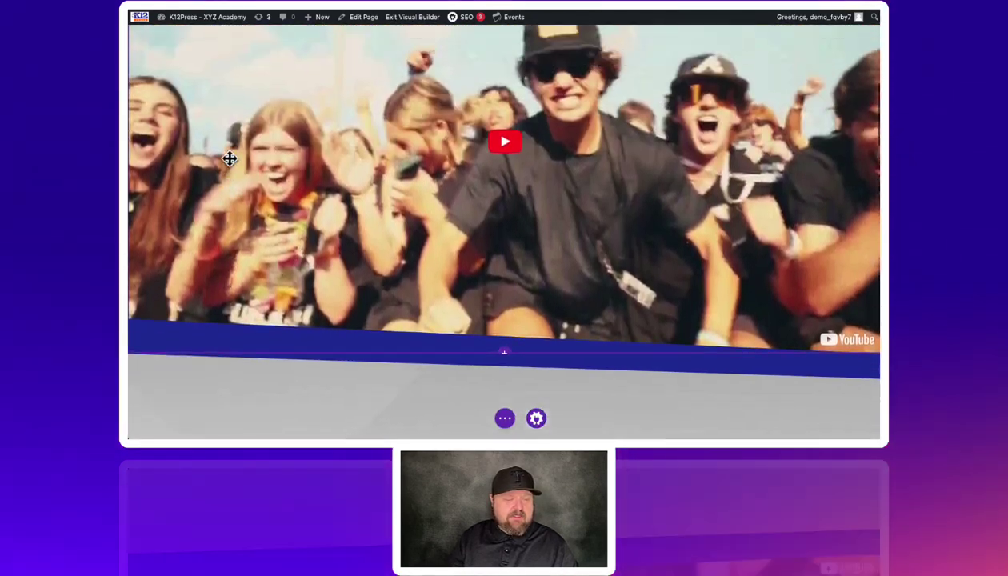
{"action": "scroll", "coordinate": [232, 154], "scroll_direction": "up", "scroll_amount": 3}
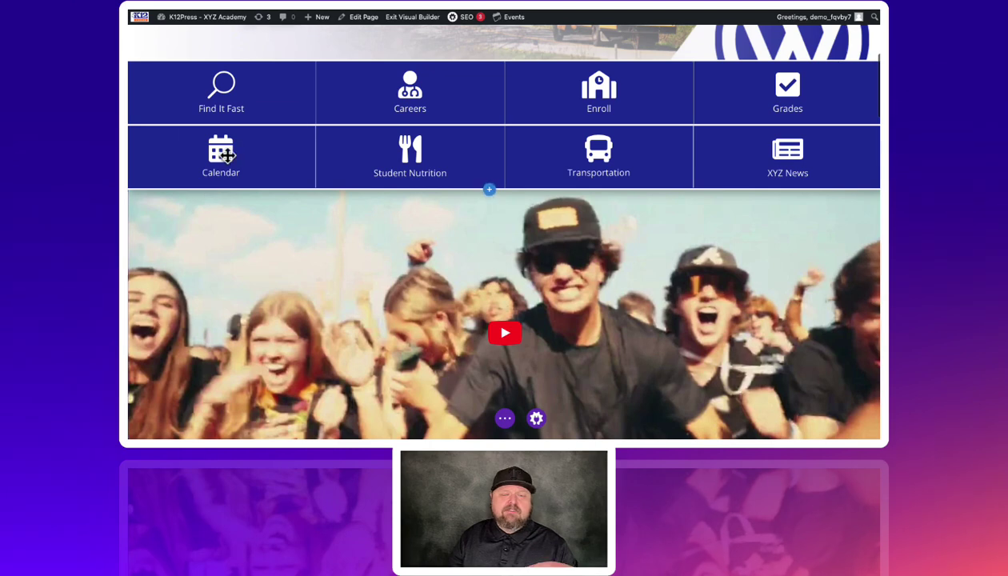
{"action": "mouse_move", "coordinate": [265, 140]}
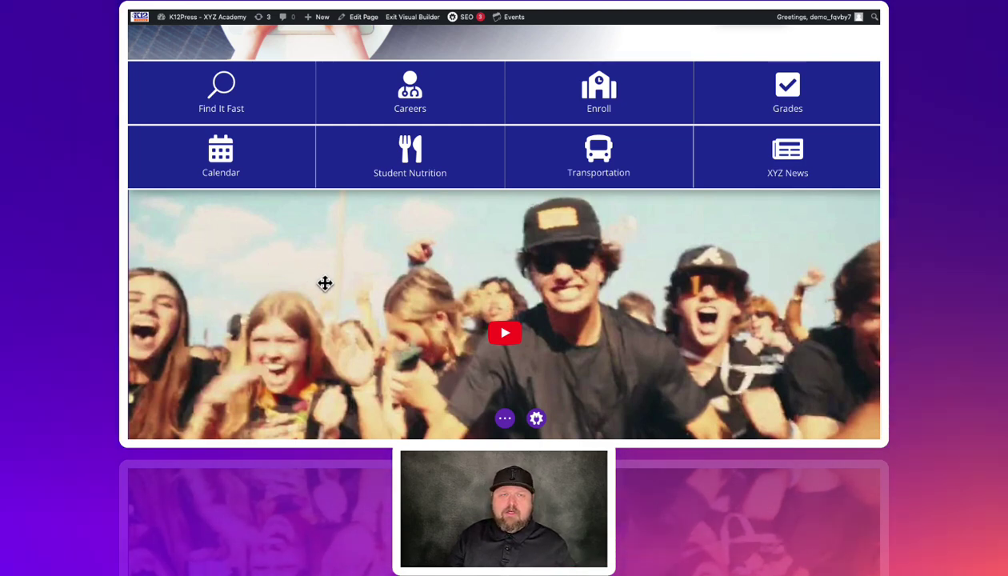
Switch the page to Wireframe View and review the structure from the Two CTA Section down to Events.
{"action": "left_click", "coordinate": [504, 419]}
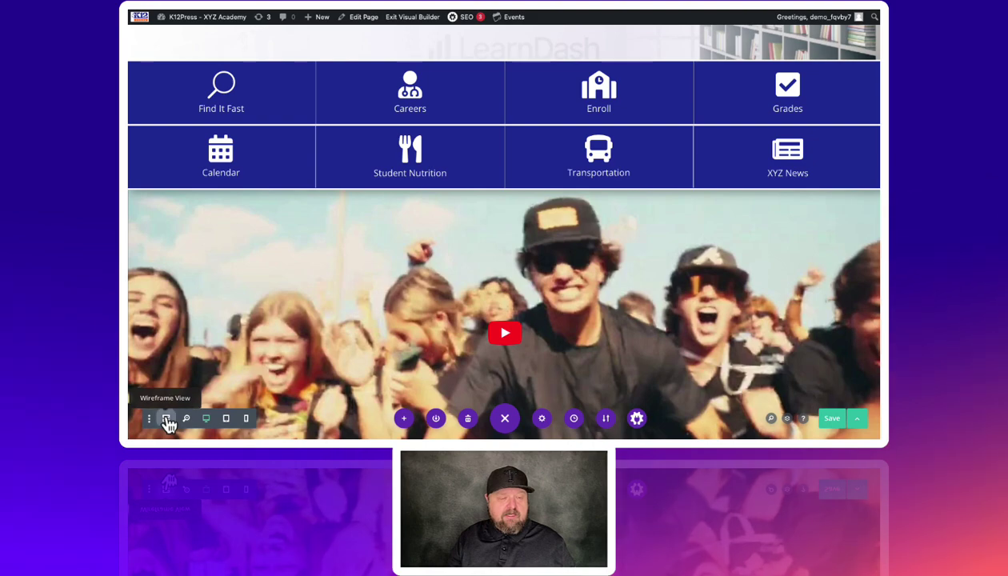
{"action": "left_click", "coordinate": [167, 424]}
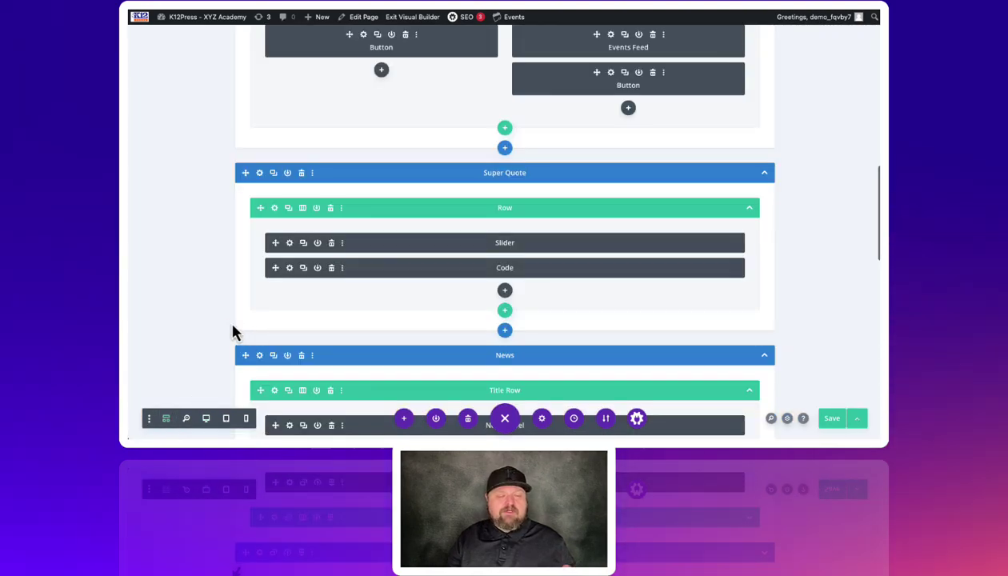
{"action": "scroll", "coordinate": [232, 331], "scroll_direction": "up", "scroll_amount": 5}
{"action": "scroll", "coordinate": [234, 331], "scroll_direction": "up", "scroll_amount": 6}
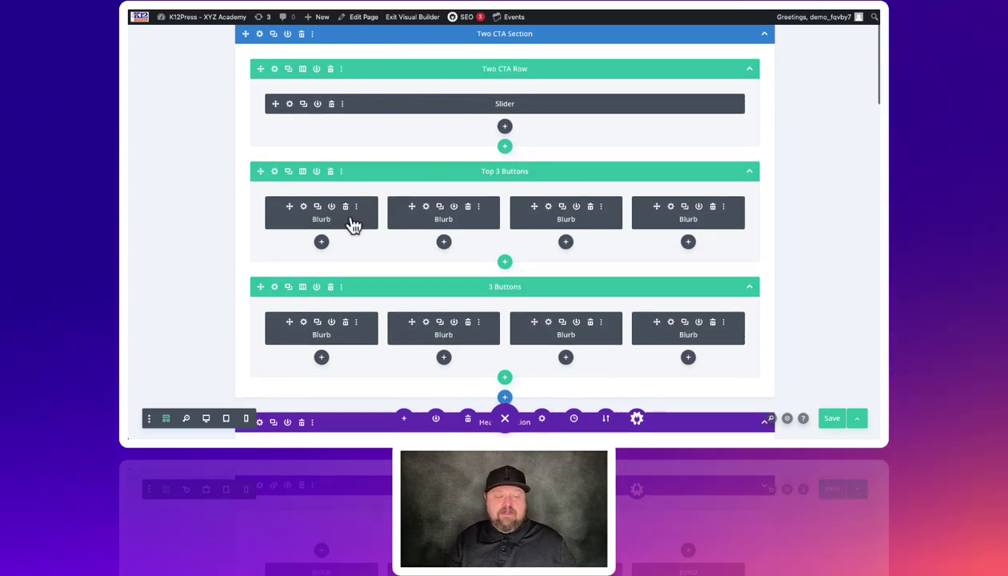
{"action": "scroll", "coordinate": [617, 224], "scroll_direction": "down", "scroll_amount": 4}
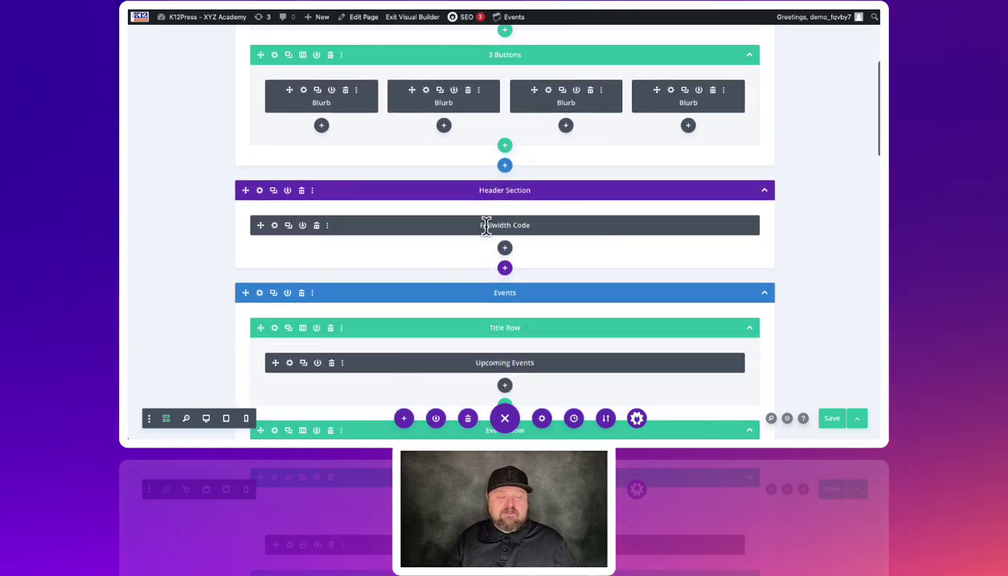
{"action": "scroll", "coordinate": [503, 225], "scroll_direction": "down", "scroll_amount": 1}
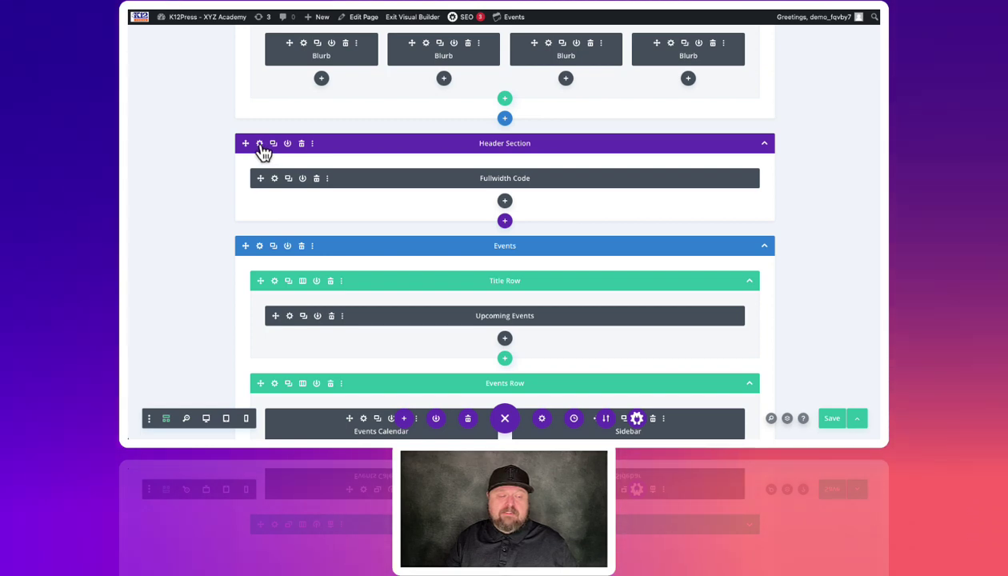
Check the Header Section's settings, and open the settings of its Fullwidth Code module.
{"action": "left_click", "coordinate": [260, 144]}
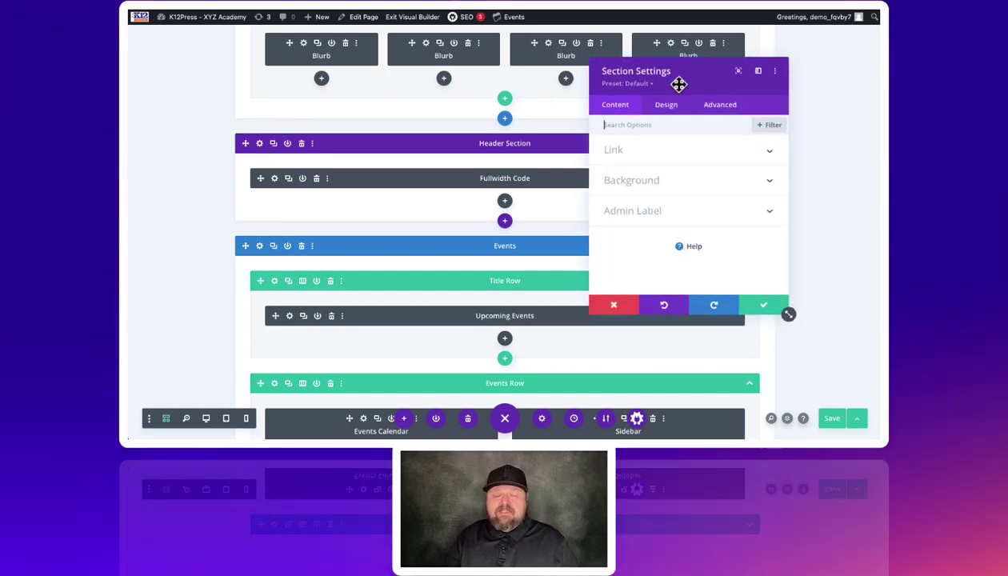
{"action": "left_click", "coordinate": [762, 307]}
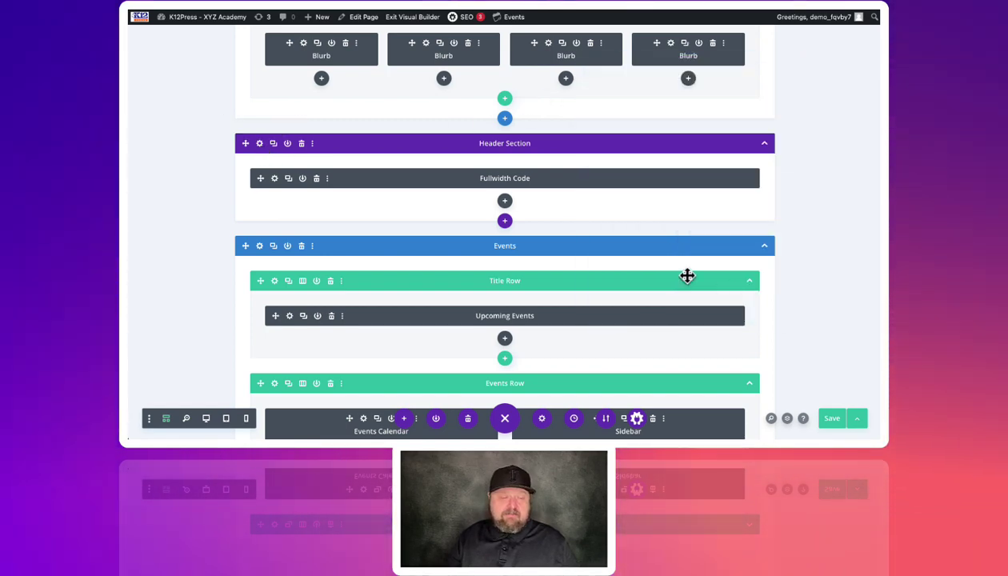
{"action": "scroll", "coordinate": [268, 191], "scroll_direction": "up", "scroll_amount": 1}
{"action": "left_click", "coordinate": [274, 196]}
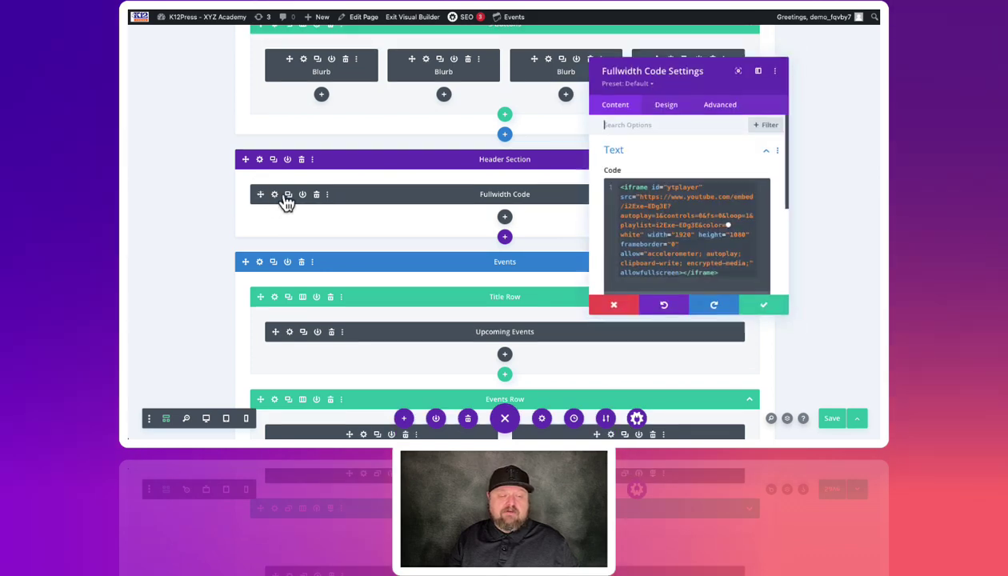
{"action": "scroll", "coordinate": [667, 174], "scroll_direction": "down", "scroll_amount": 5}
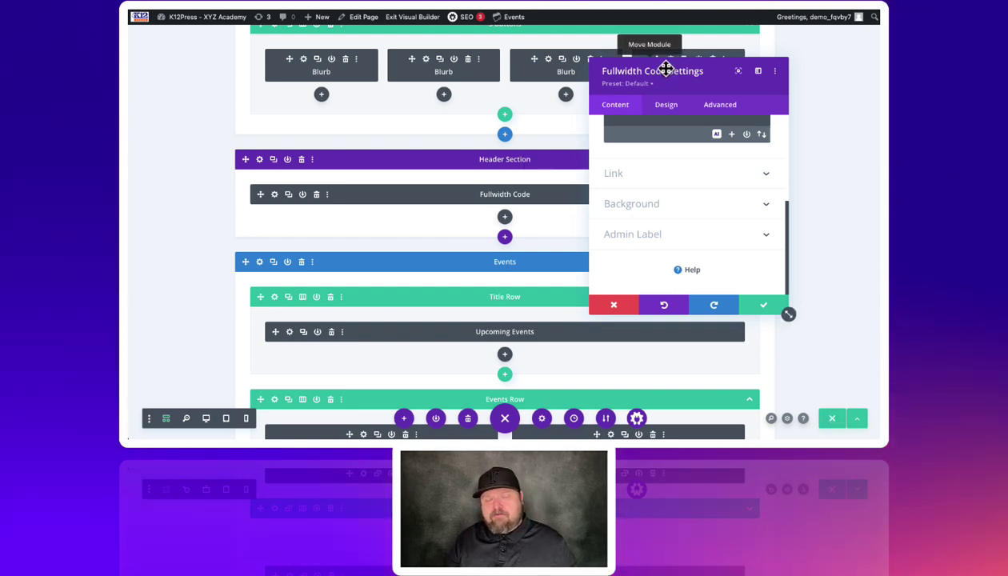
Return from the wireframe to the desktop view and reposition the Fullwidth Code settings over the slider.
{"action": "left_click_drag", "start_coordinate": [668, 67], "coordinate": [510, 86]}
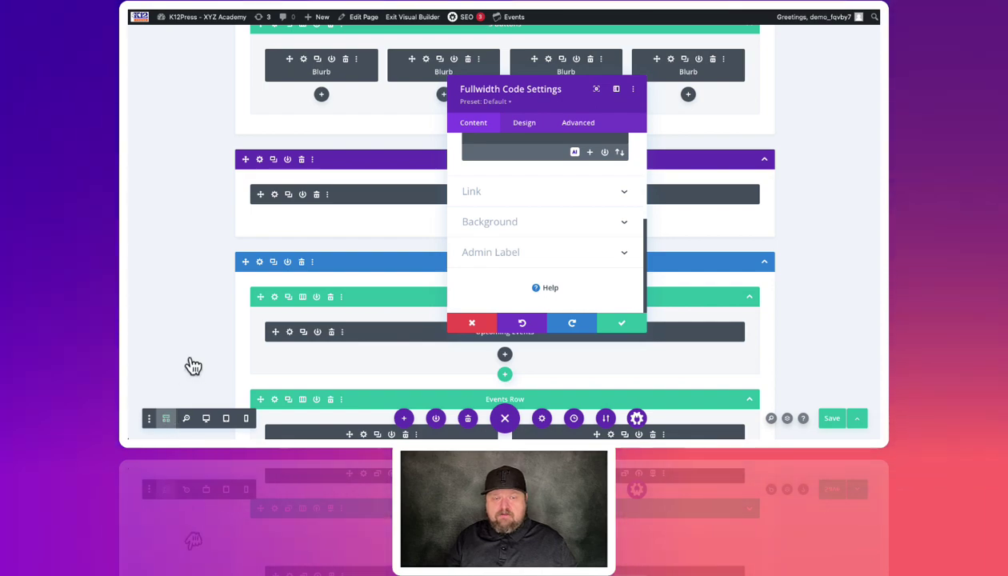
{"action": "key", "text": "ctrl+shift+d"}
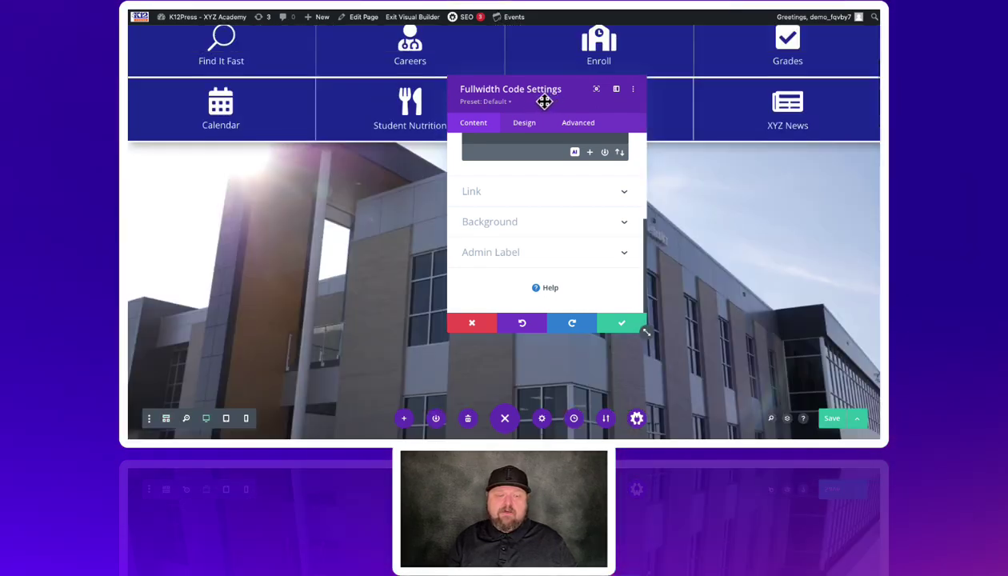
{"action": "left_click_drag", "start_coordinate": [543, 102], "coordinate": [623, 109]}
{"action": "scroll", "coordinate": [518, 141], "scroll_direction": "up", "scroll_amount": 3}
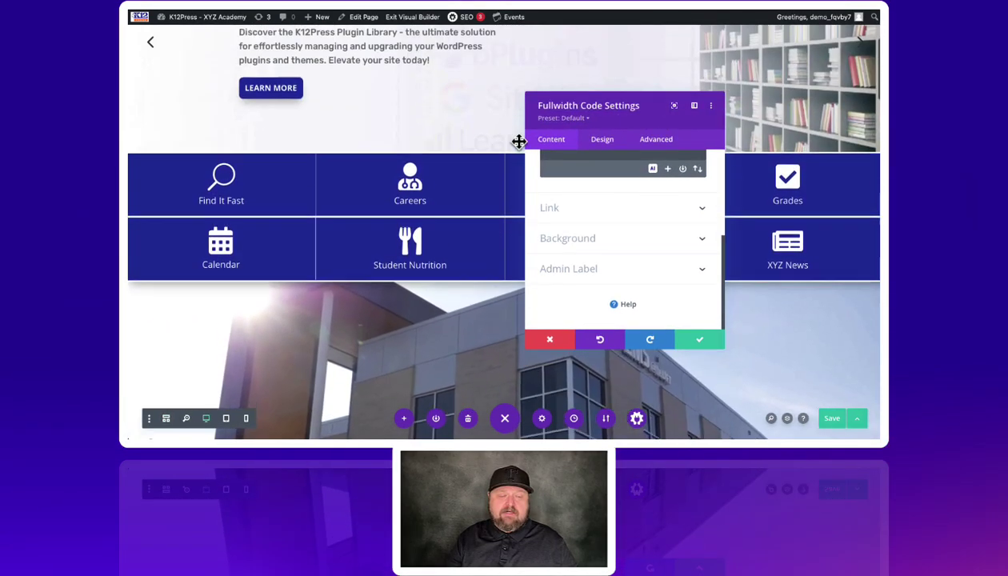
{"action": "scroll", "coordinate": [519, 141], "scroll_direction": "up", "scroll_amount": 5}
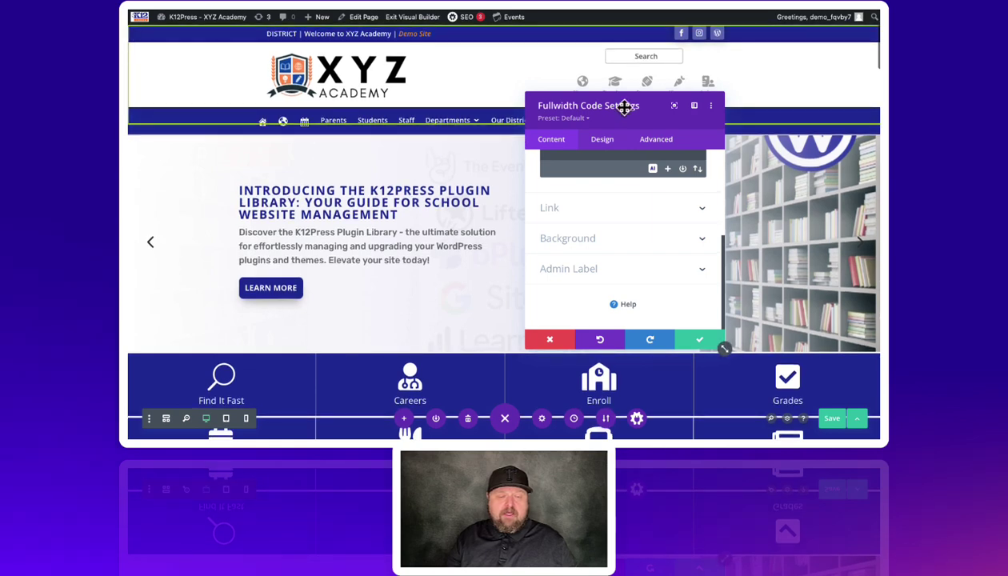
{"action": "left_click_drag", "start_coordinate": [624, 106], "coordinate": [567, 96]}
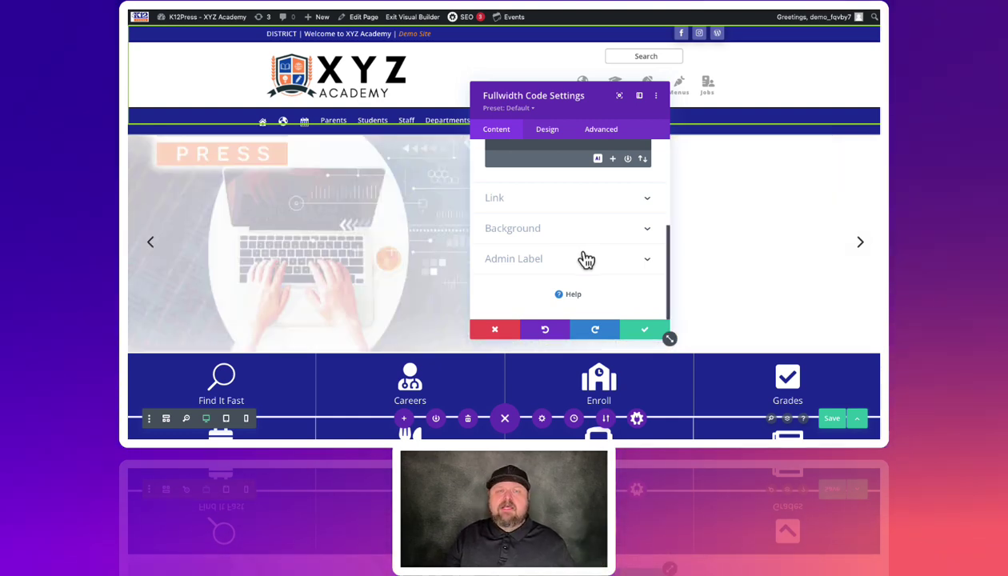
Open the Fullwidth Code module's Admin Label for editing.
{"action": "left_click", "coordinate": [538, 270]}
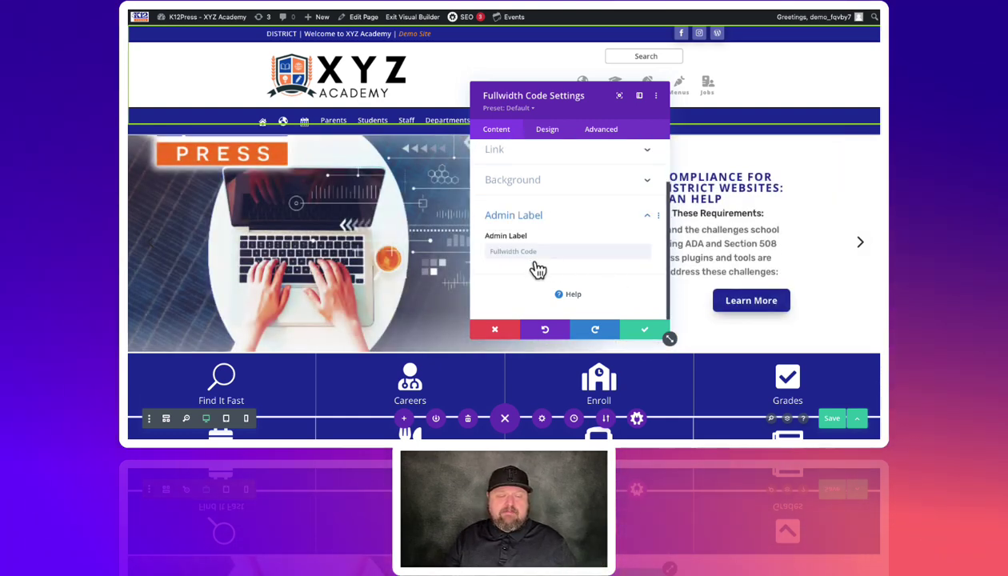
{"action": "left_click", "coordinate": [497, 251]}
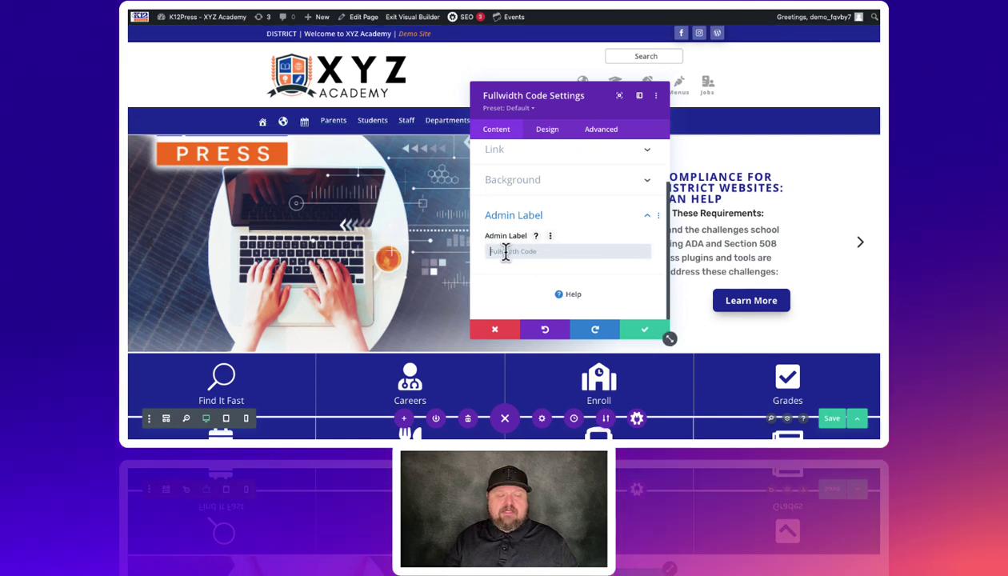